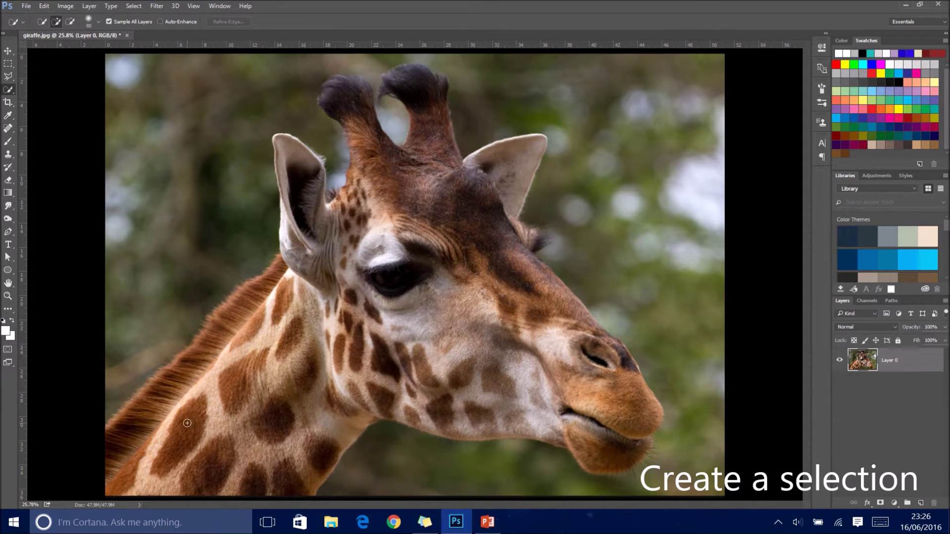
# Step: Brush Quick Selection over the giraffe's neck, left ear, both horns and the top of the head
pyautogui.moveTo(174, 424)
pyautogui.mouseDown()
pyautogui.moveTo(252, 321)
pyautogui.moveTo(155, 399)
pyautogui.mouseUp()
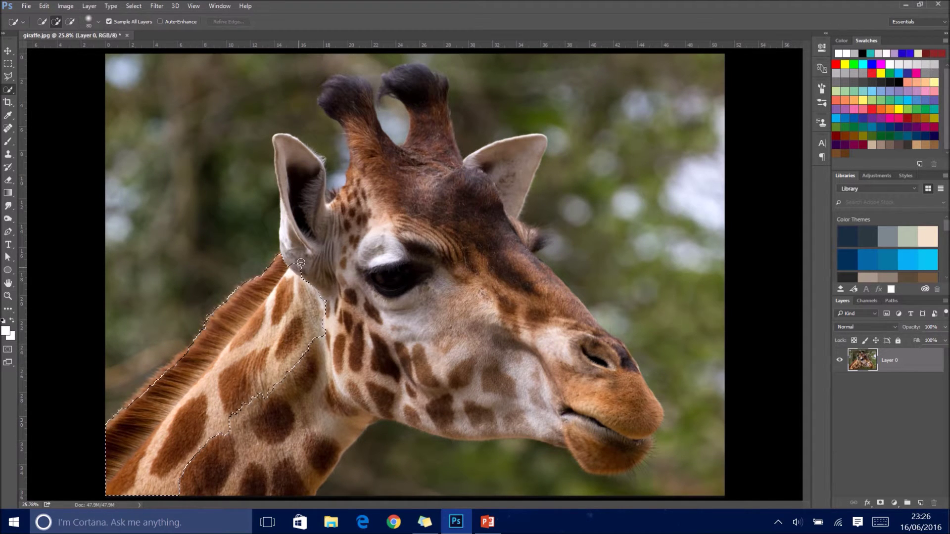
pyautogui.moveTo(309, 234); pyautogui.dragTo(298, 190)
pyautogui.moveTo(362, 157); pyautogui.dragTo(352, 85)
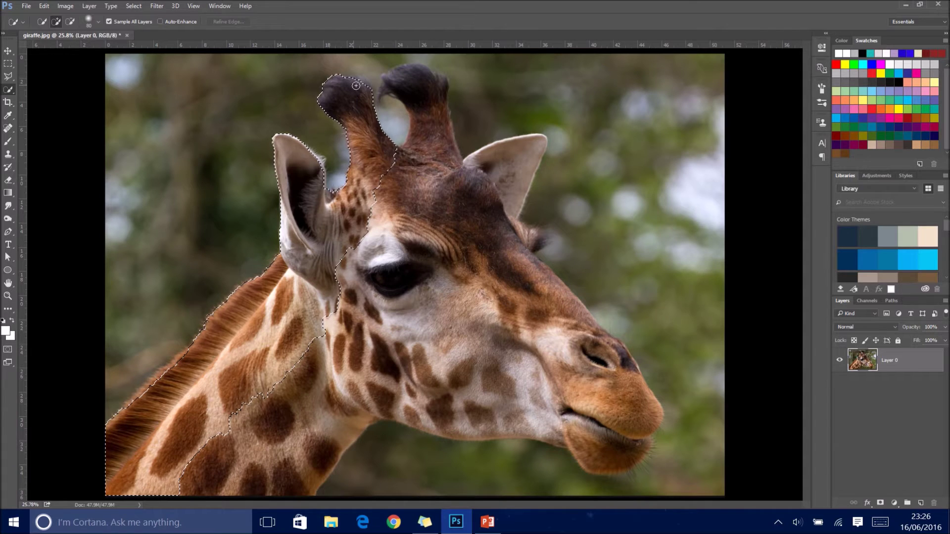
pyautogui.moveTo(352, 85)
pyautogui.mouseDown()
pyautogui.moveTo(443, 176)
pyautogui.moveTo(432, 118)
pyautogui.mouseUp()
pyautogui.moveTo(398, 74); pyautogui.dragTo(433, 110)
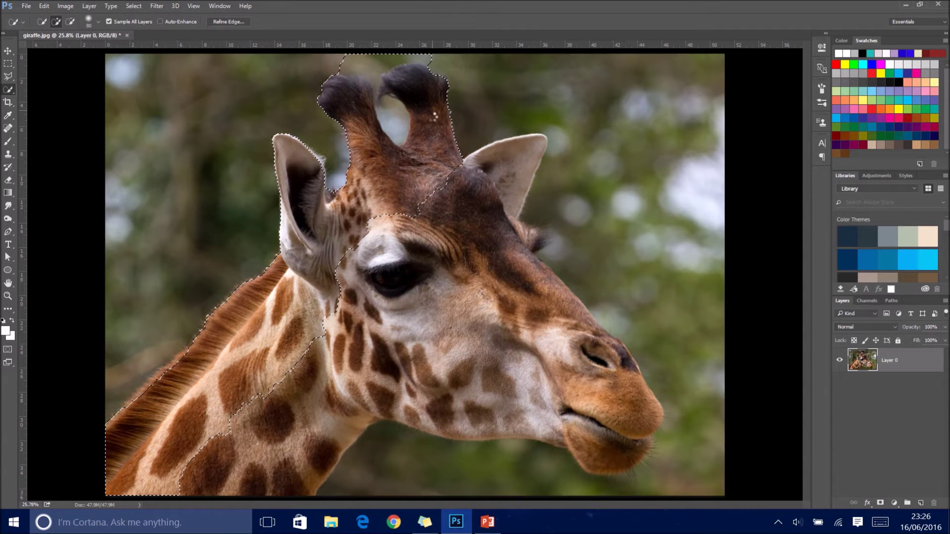
# Step: Extend the selection over the forehead, snout, nose, jaw, chin and remaining cheek
pyautogui.moveTo(509, 174)
pyautogui.mouseDown()
pyautogui.moveTo(522, 156)
pyautogui.moveTo(530, 236)
pyautogui.mouseUp()
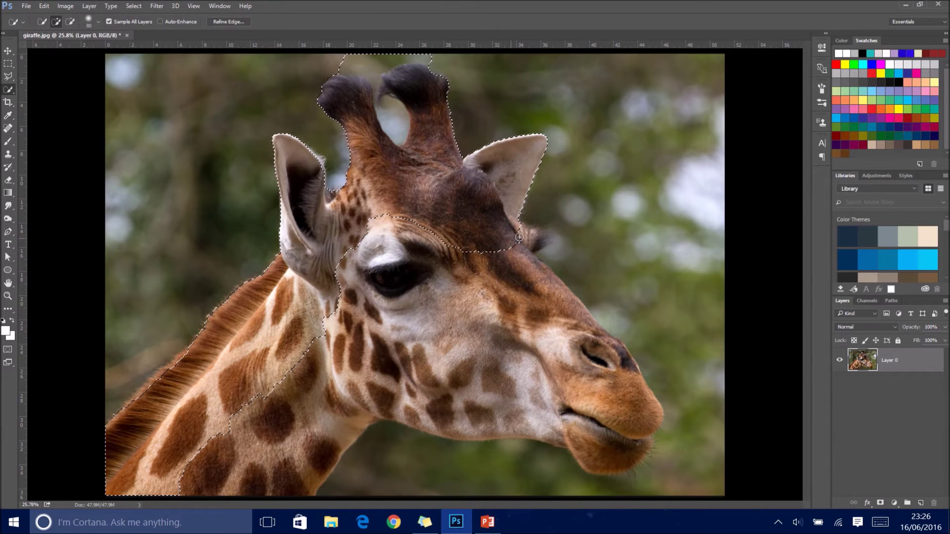
pyautogui.moveTo(533, 236); pyautogui.dragTo(575, 311)
pyautogui.moveTo(603, 357); pyautogui.dragTo(635, 442)
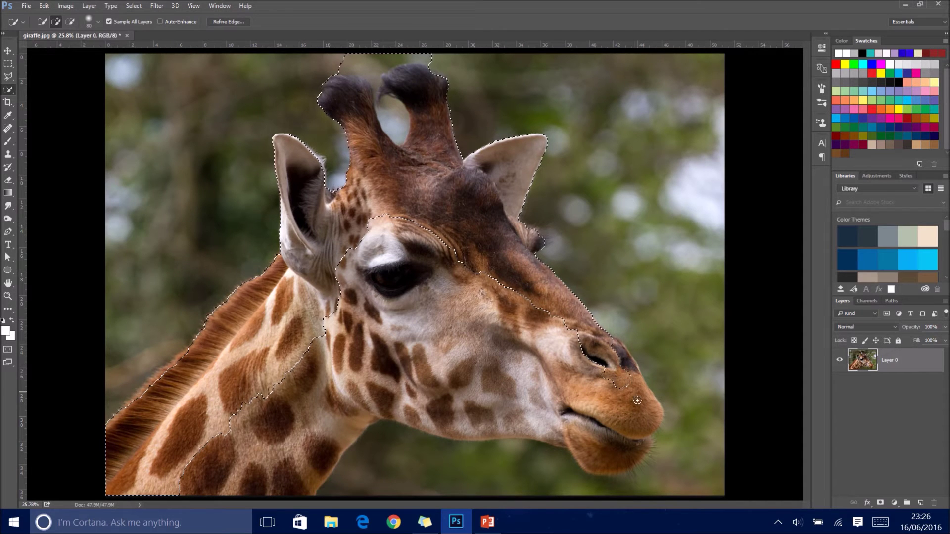
pyautogui.moveTo(635, 442); pyautogui.dragTo(649, 443)
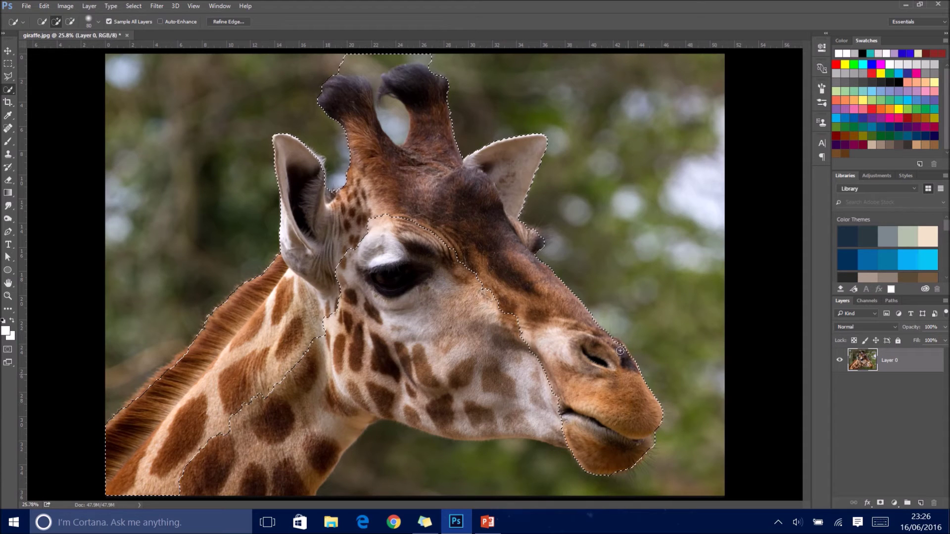
pyautogui.moveTo(564, 391); pyautogui.dragTo(476, 415)
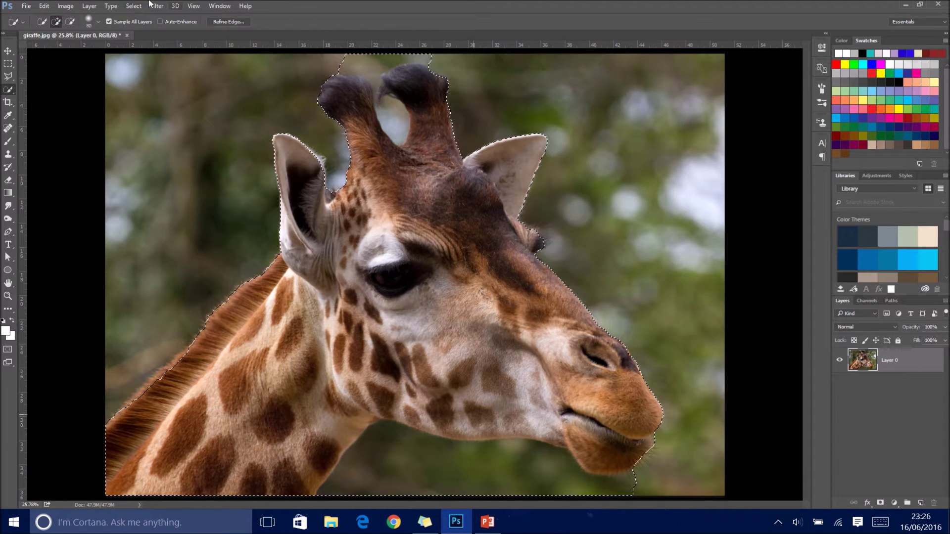
pyautogui.click(70, 21)
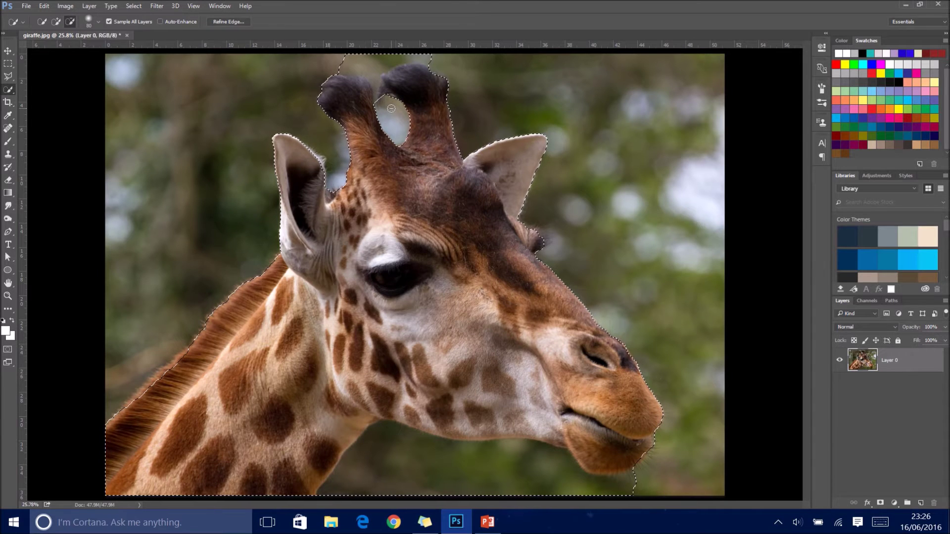
# Step: Subtract the gaps between the horns and under the jaw, then invert and delete the background
pyautogui.moveTo(375, 74); pyautogui.dragTo(380, 97)
pyautogui.moveTo(366, 488); pyautogui.dragTo(509, 481)
pyautogui.moveTo(592, 489); pyautogui.dragTo(633, 479)
pyautogui.hotkey('ctrl', 'shift', 'i')
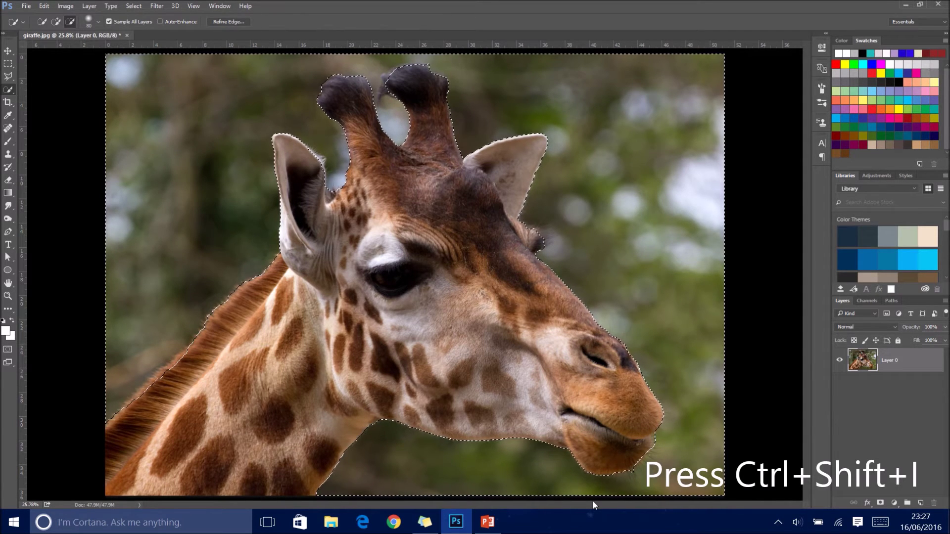
pyautogui.press('Delete')
pyautogui.press('Delete')
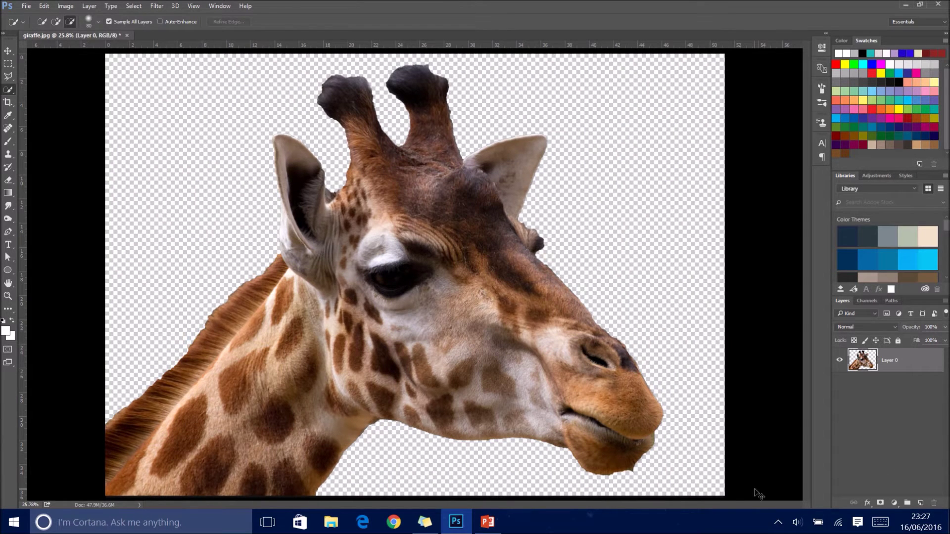
pyautogui.hotkey('ctrl', 'j')
pyautogui.hotkey('ctrl', 'j')
pyautogui.hotkey('ctrl', 'j')
pyautogui.hotkey('ctrl', 'j')
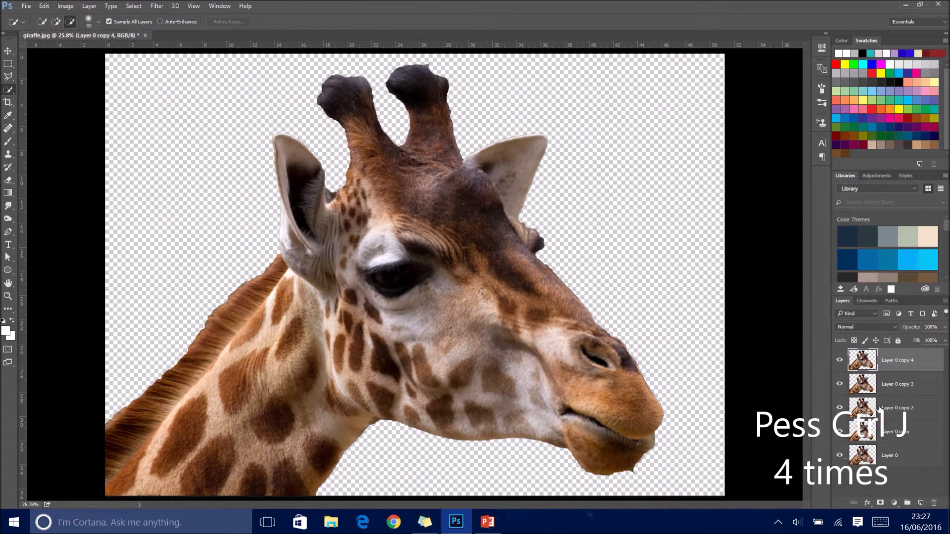
# Step: Hide the top copy, lock the original Layer 0, and make Layer 0 copy active
pyautogui.click(840, 361)
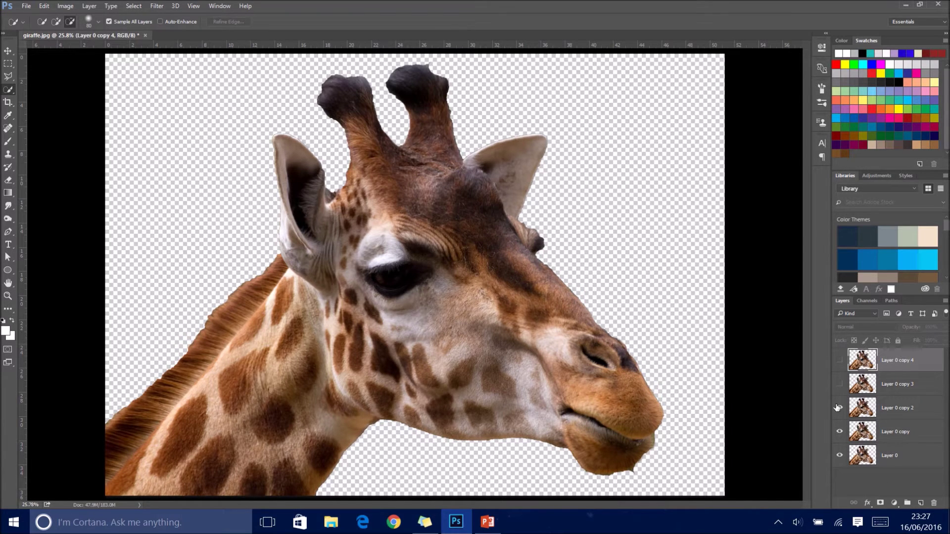
pyautogui.click(865, 432)
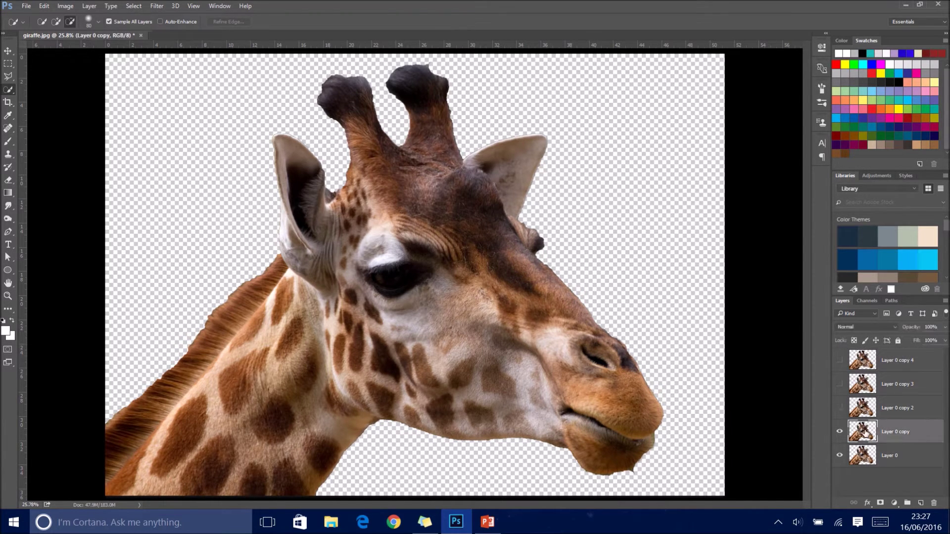
pyautogui.click(904, 458)
pyautogui.hotkey('ctrl', '/')
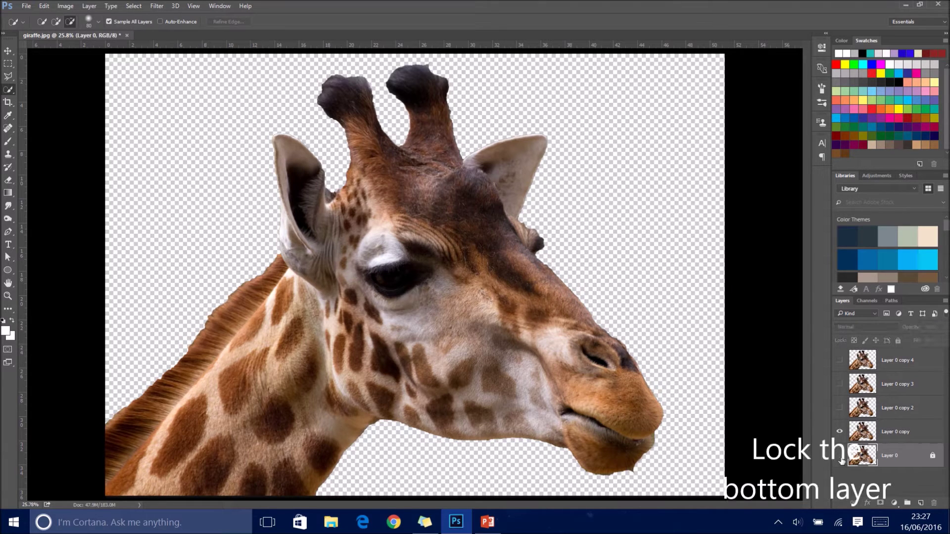
pyautogui.click(884, 432)
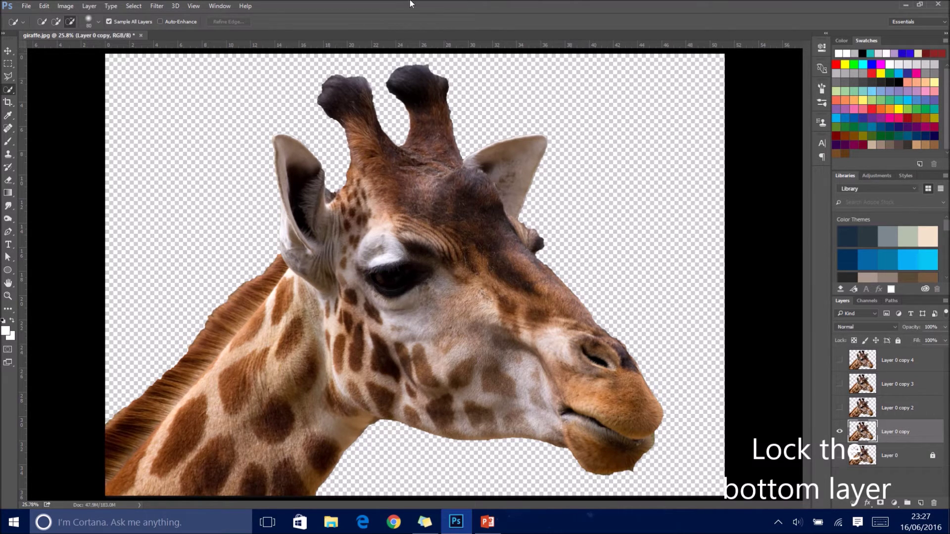
pyautogui.click(65, 5)
pyautogui.moveTo(87, 37)
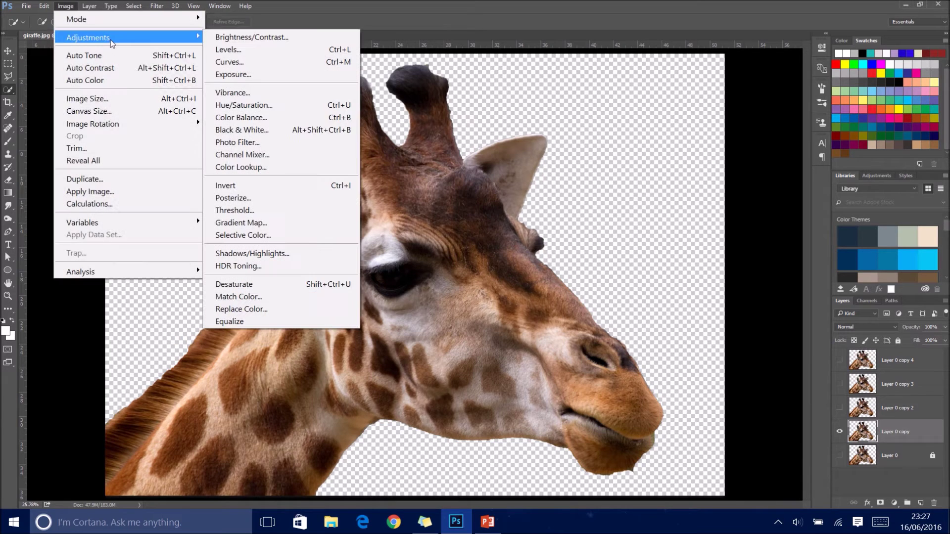
# Step: Apply a Threshold of 255 to Layer 0 copy, turning the giraffe solid black
pyautogui.click(235, 210)
pyautogui.moveTo(788, 112); pyautogui.dragTo(850, 113)
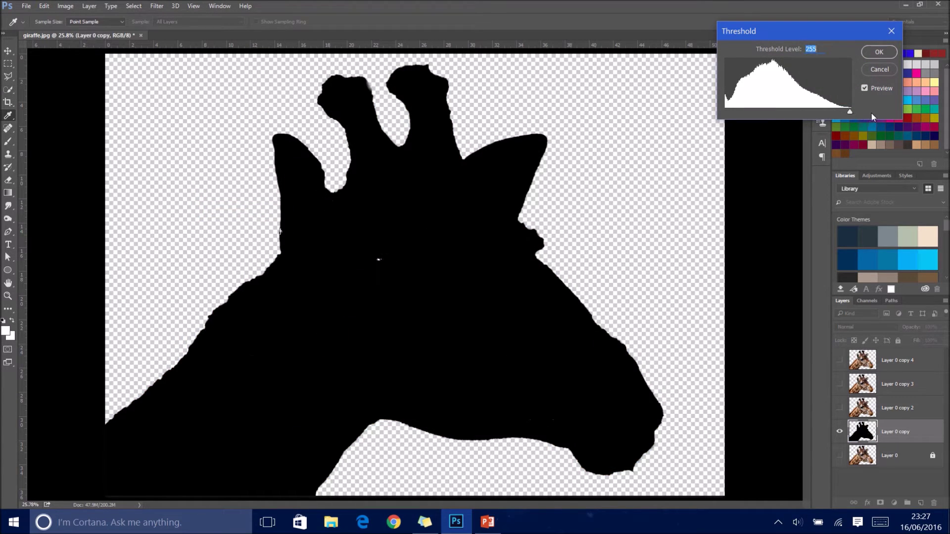
pyautogui.click(870, 58)
pyautogui.press('w')
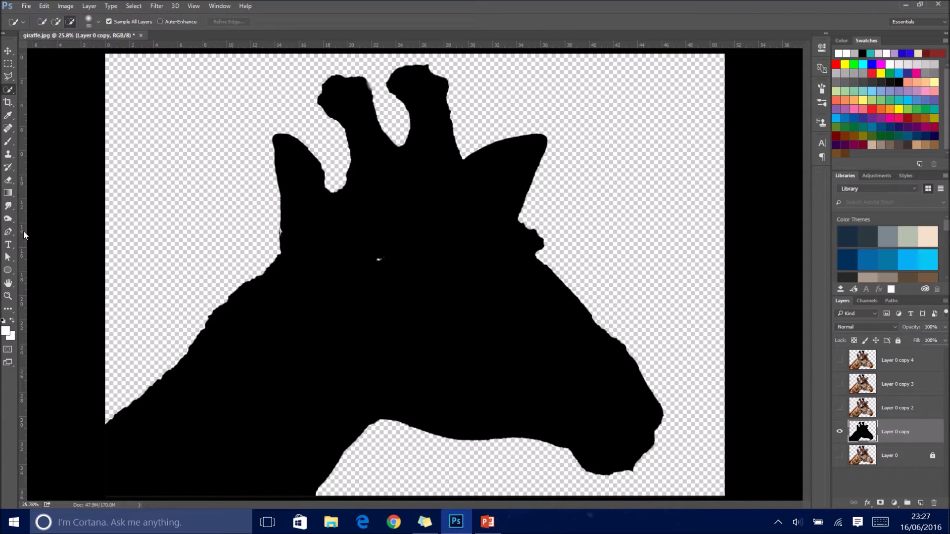
pyautogui.press('x')
pyautogui.press('b')
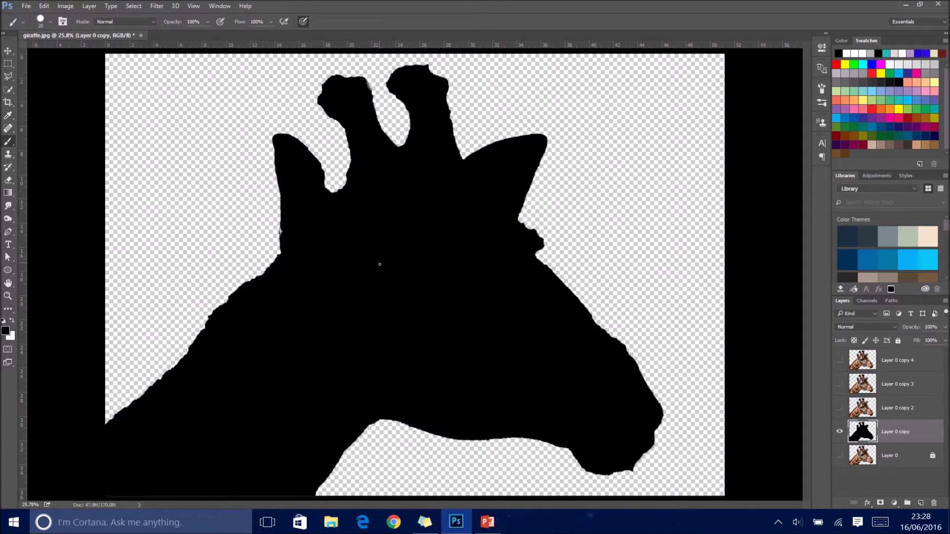
# Step: Lighten the silhouette to light grey with Lightness +84, then show and select Layer 0 copy 2
pyautogui.click(65, 6)
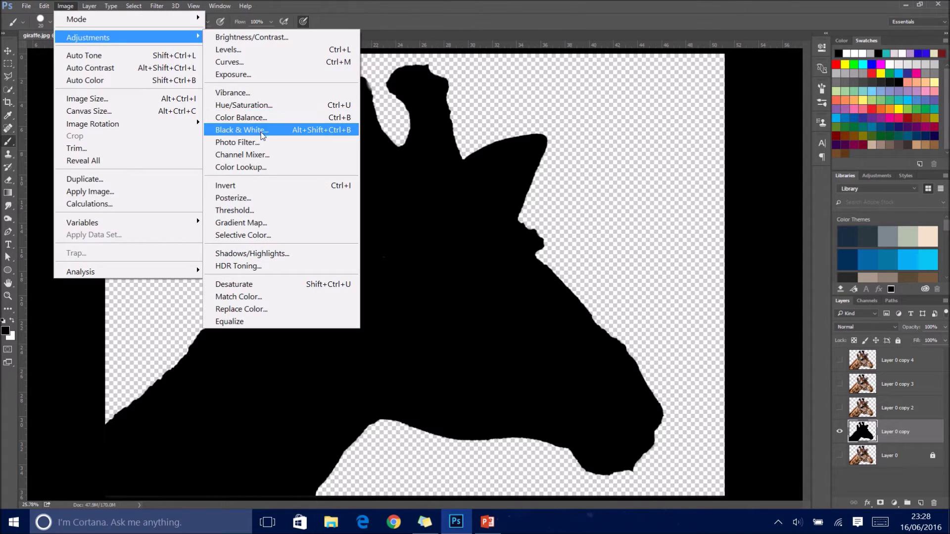
pyautogui.click(250, 105)
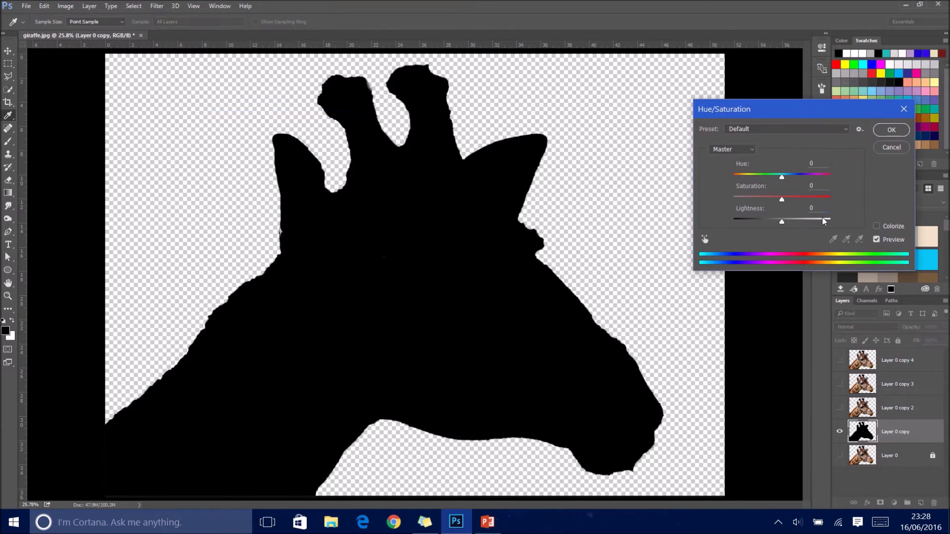
pyautogui.click(823, 221)
pyautogui.click(891, 129)
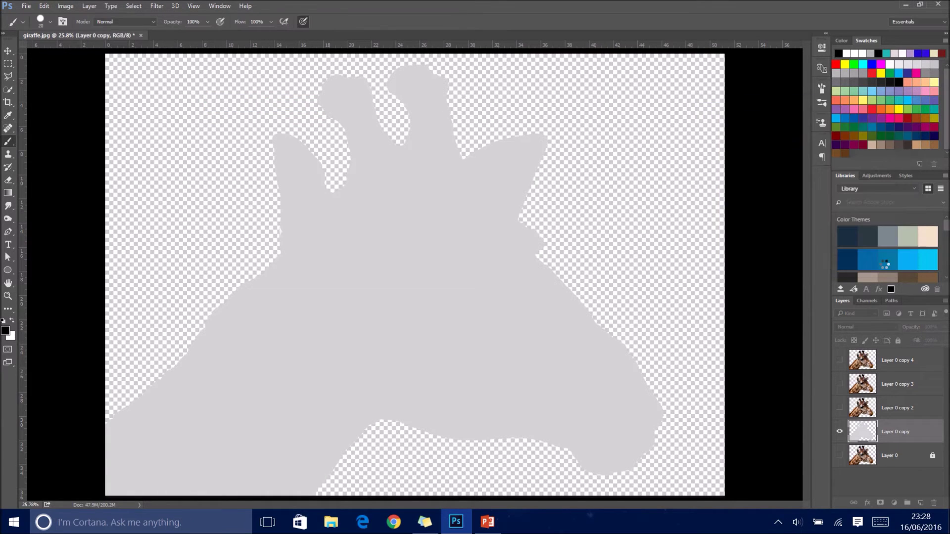
pyautogui.click(840, 407)
pyautogui.click(895, 407)
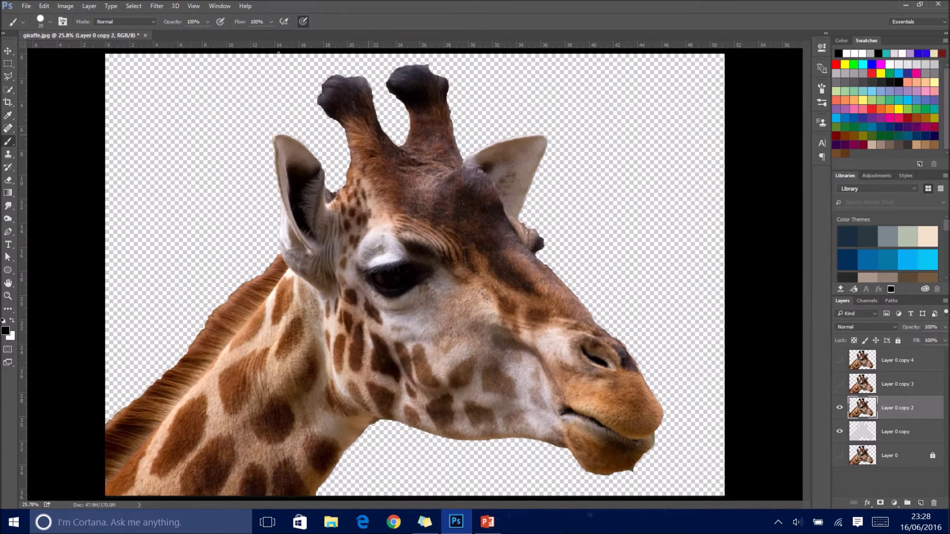
# Step: Apply a Threshold of about 180 to Layer 0 copy 2, leaving white neck and face highlights
pyautogui.click(65, 6)
pyautogui.moveTo(88, 37)
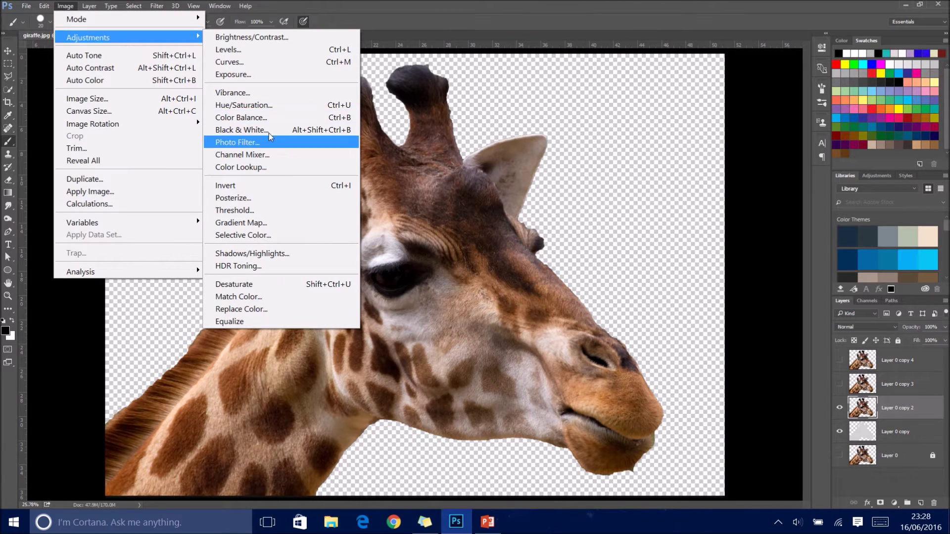
pyautogui.click(234, 210)
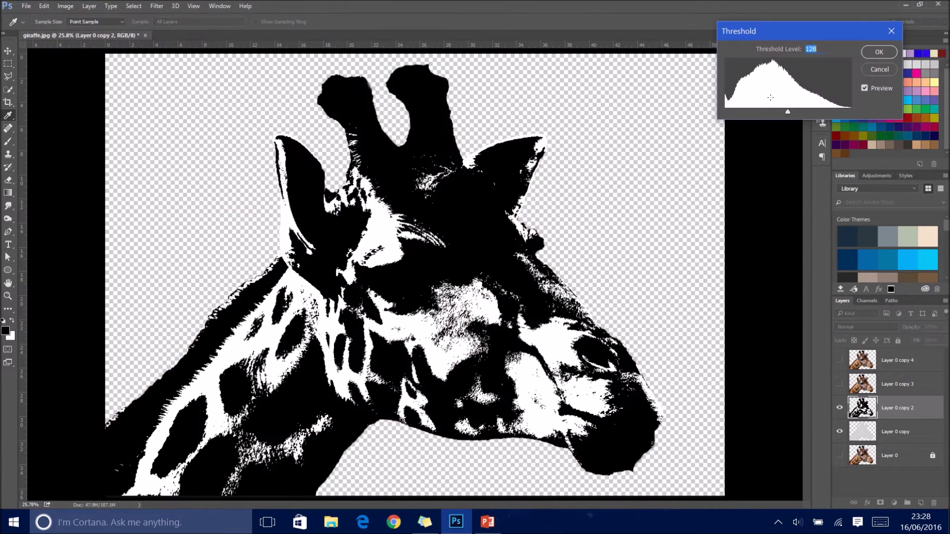
pyautogui.moveTo(788, 113); pyautogui.dragTo(813, 113)
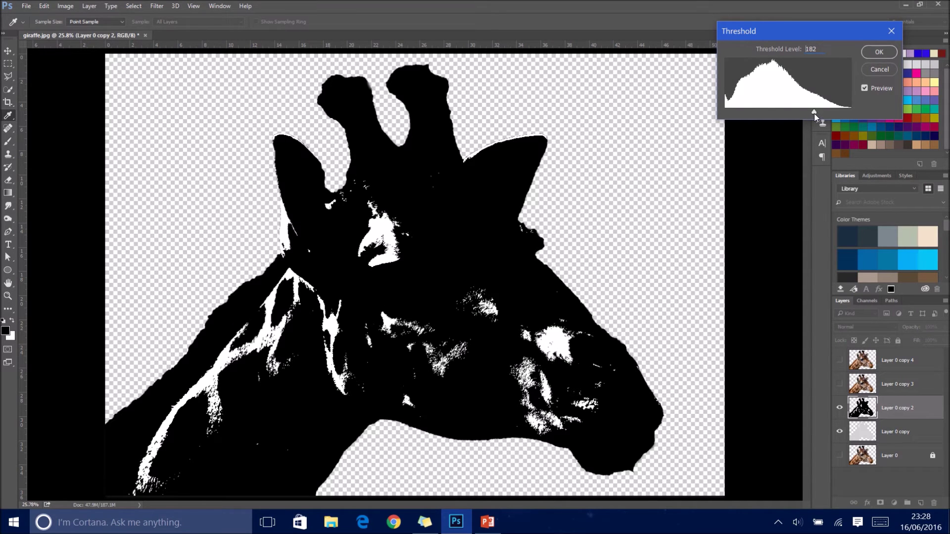
pyautogui.click(879, 58)
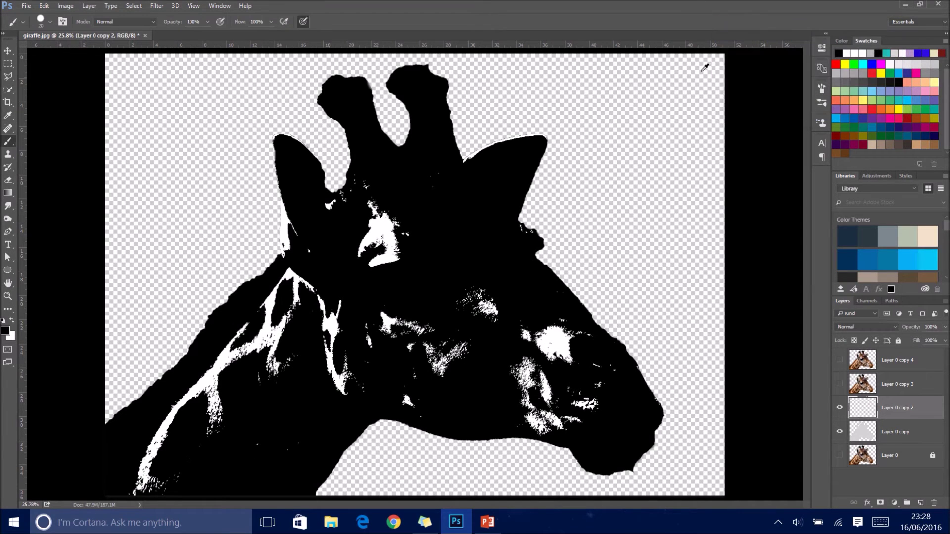
pyautogui.click(133, 6)
# Step: Select the white patches with Color Range, then clear the selection
pyautogui.click(163, 130)
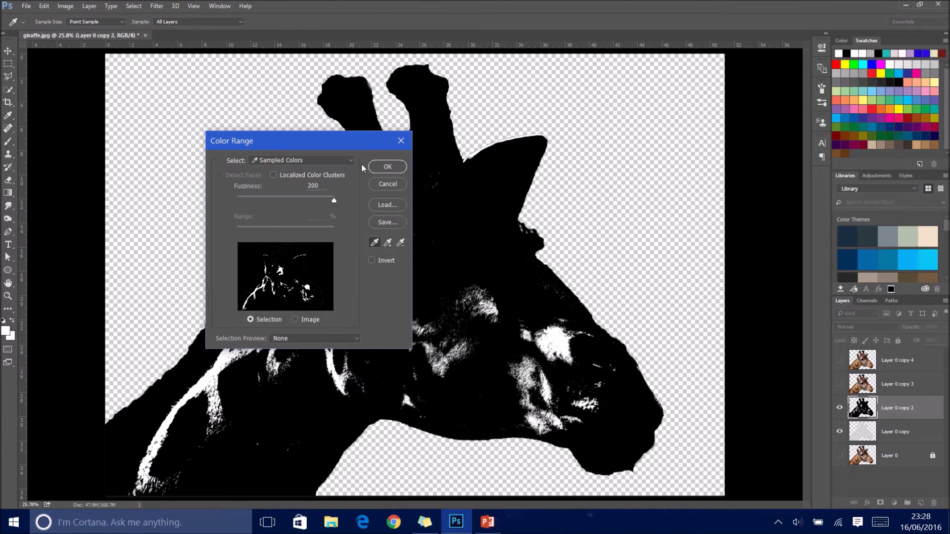
pyautogui.click(374, 166)
pyautogui.hotkey('ctrl', 'd')
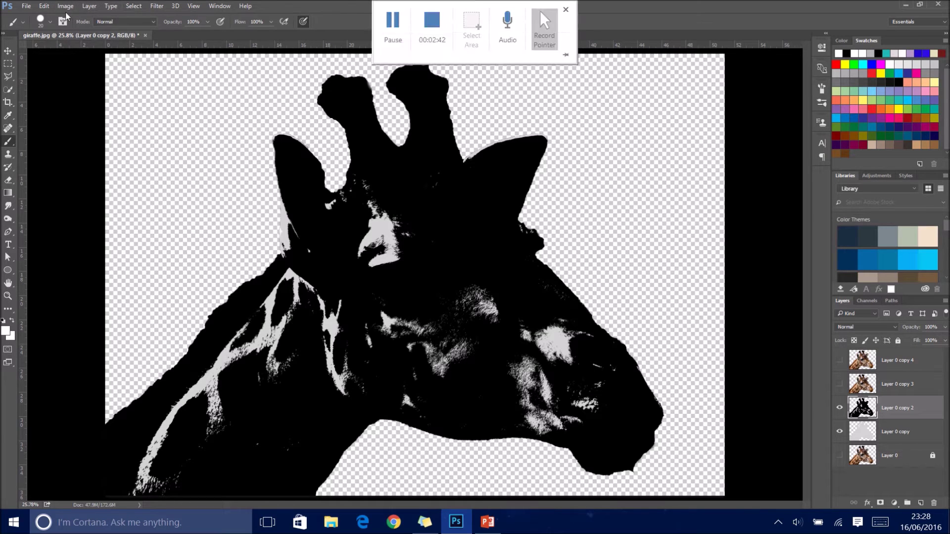
# Step: Lighten the stencil to grey with Lightness +61, then show and select Layer 0 copy 3
pyautogui.click(65, 5)
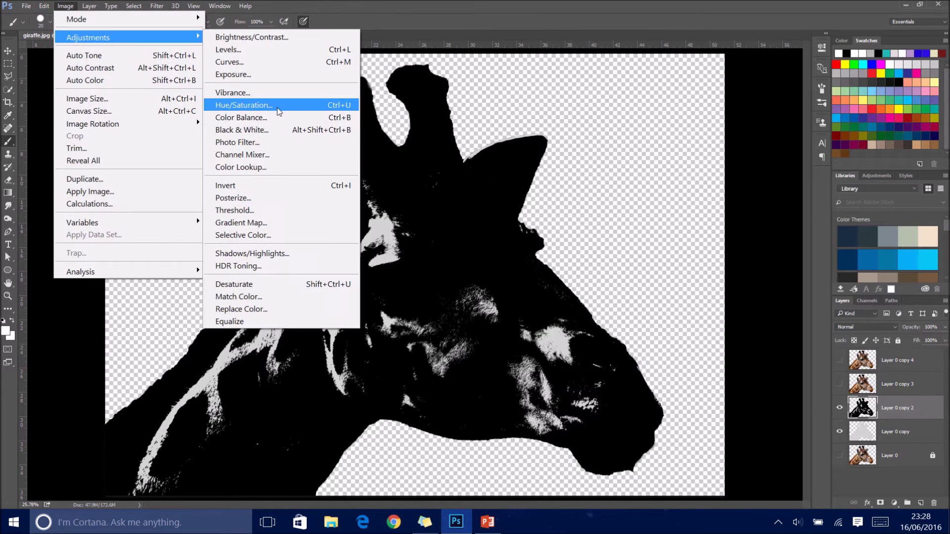
pyautogui.moveTo(88, 37)
pyautogui.click(275, 103)
pyautogui.moveTo(785, 222); pyautogui.dragTo(812, 221)
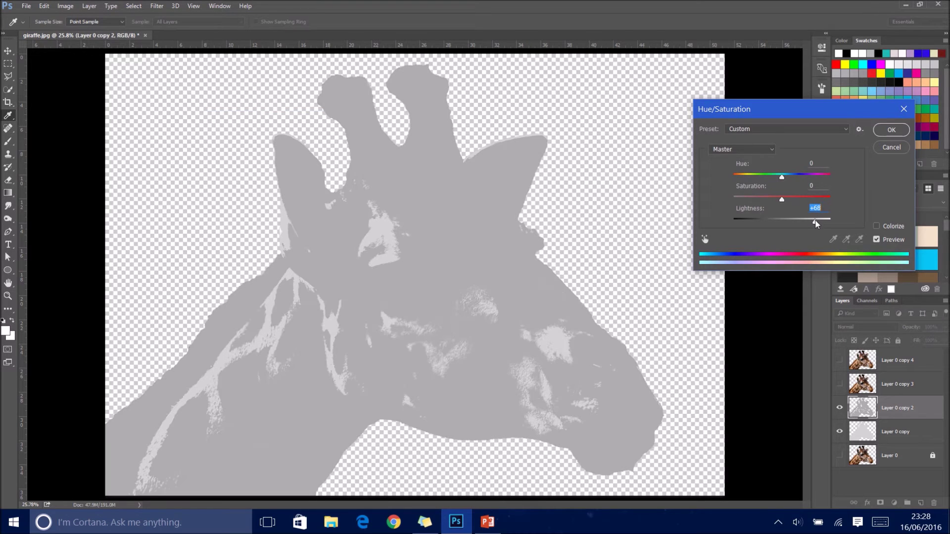
pyautogui.click(891, 130)
pyautogui.click(839, 383)
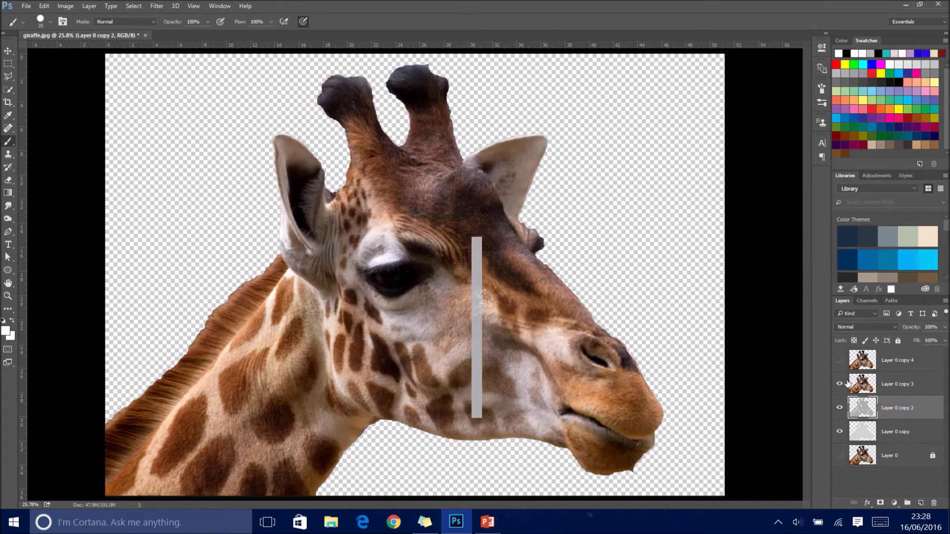
pyautogui.click(885, 384)
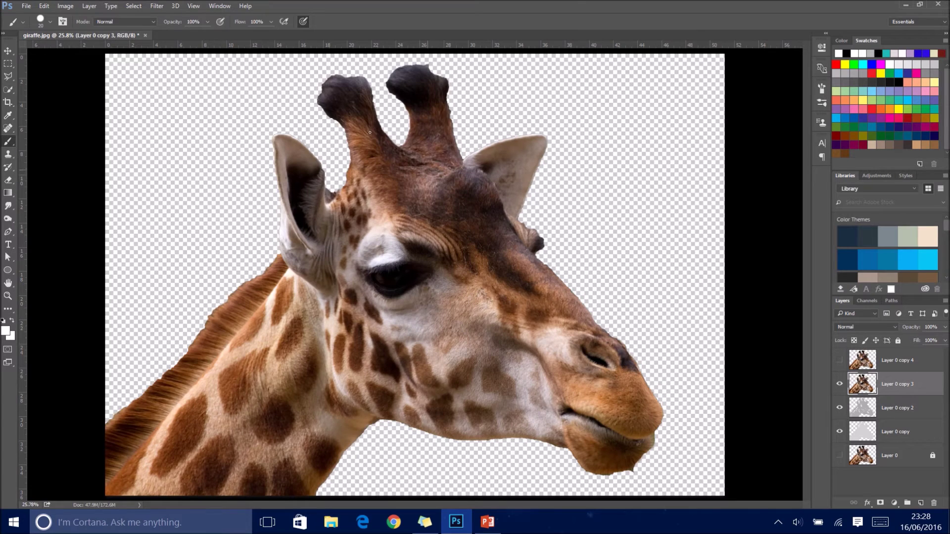
# Step: Apply Threshold to Layer 0 copy 3 and select its white areas with Color Range
pyautogui.click(66, 6)
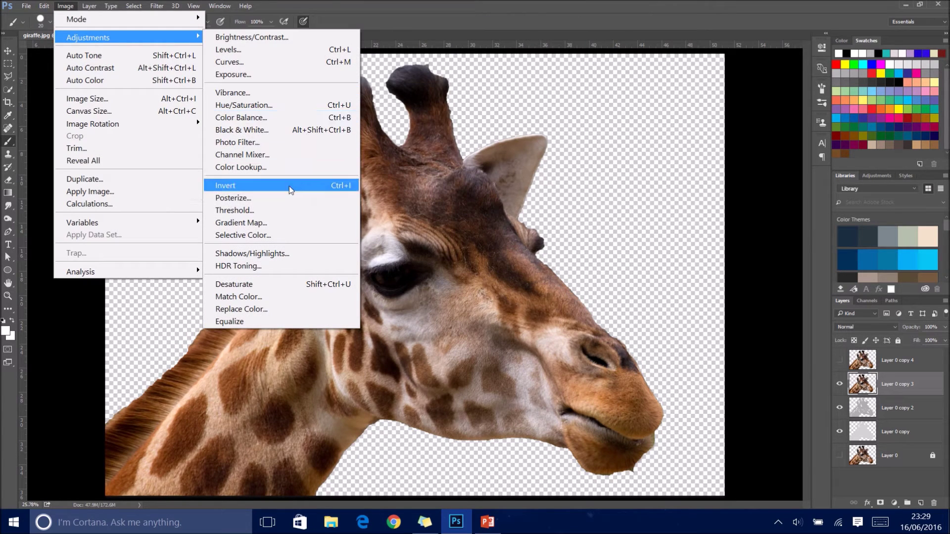
pyautogui.click(302, 210)
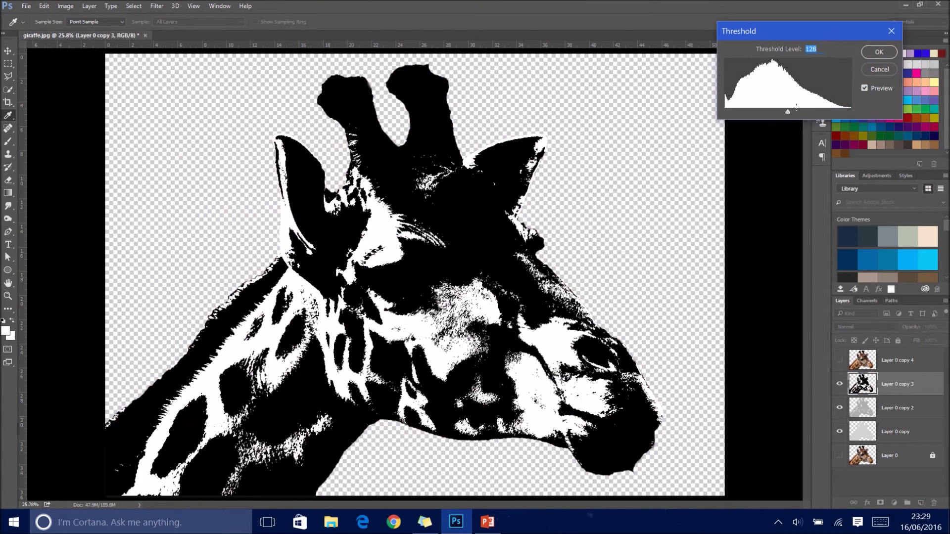
pyautogui.click(873, 54)
pyautogui.click(65, 6)
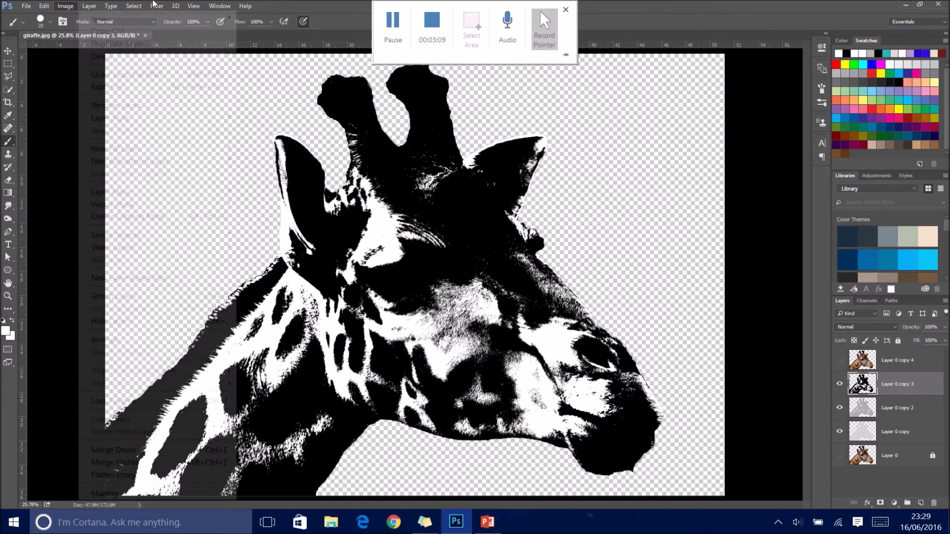
pyautogui.click(167, 129)
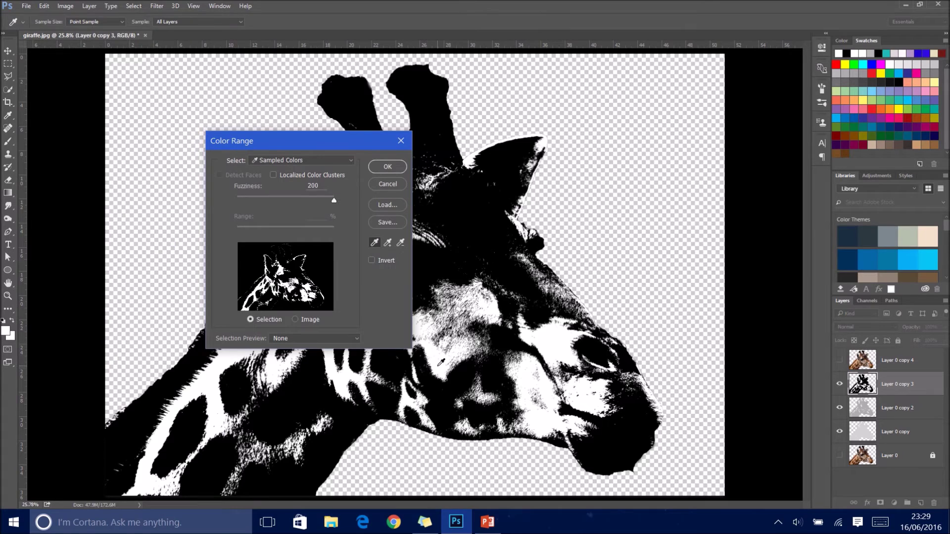
pyautogui.click(385, 169)
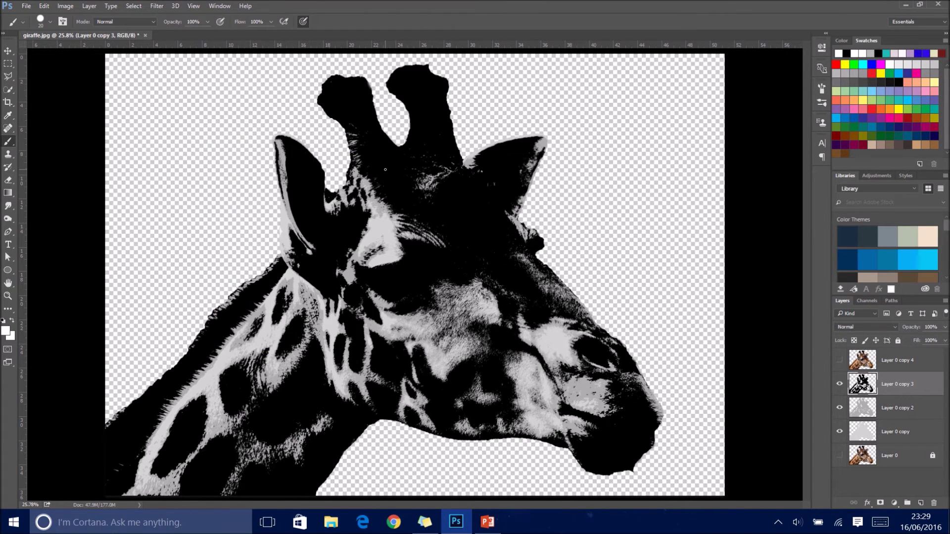
# Step: Lighten the stencil to mid grey with Lightness +44 and show Layer 0 copy 4
pyautogui.click(64, 6)
pyautogui.moveTo(88, 37)
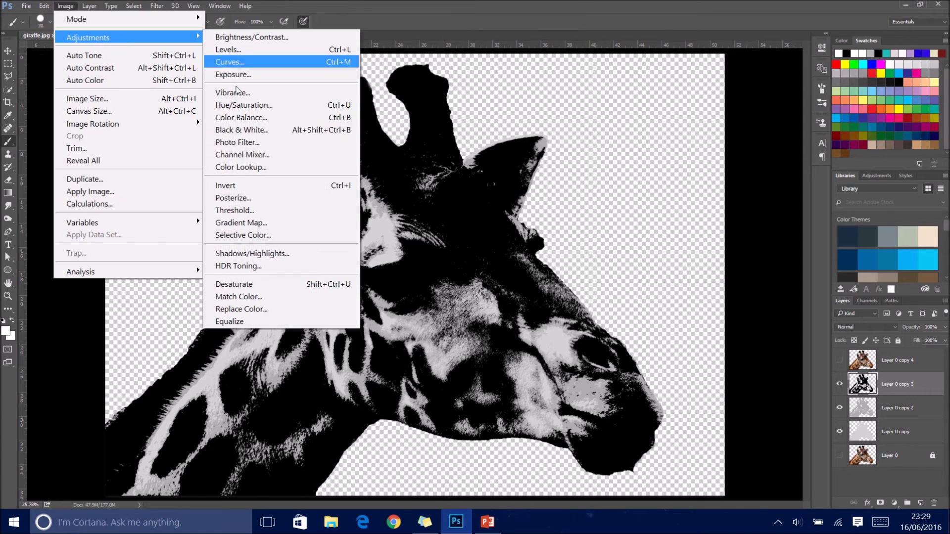
pyautogui.click(257, 106)
pyautogui.moveTo(798, 216); pyautogui.dragTo(802, 221)
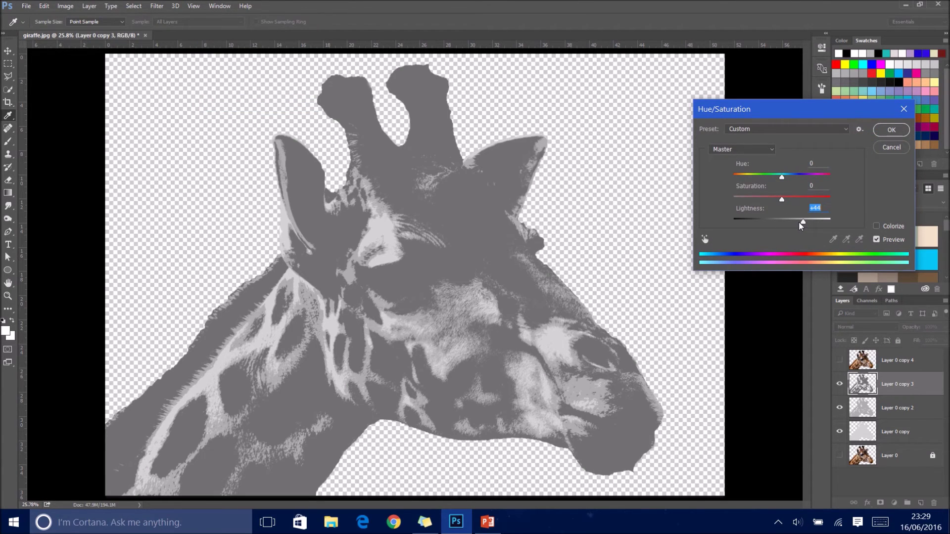
pyautogui.click(891, 130)
pyautogui.click(840, 360)
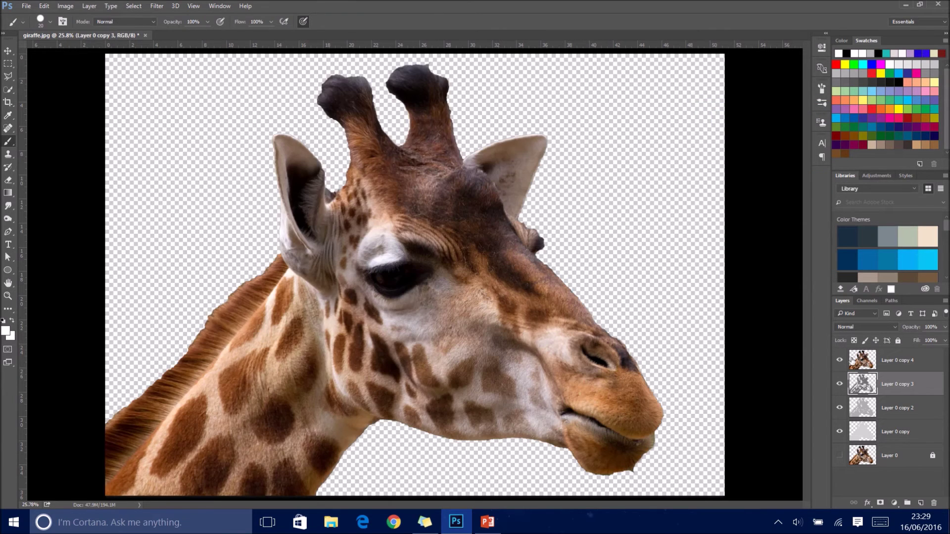
# Step: Apply a Threshold of 52 to Layer 0 copy 4, keeping only the darkest spots
pyautogui.click(882, 363)
pyautogui.click(65, 5)
pyautogui.moveTo(88, 37)
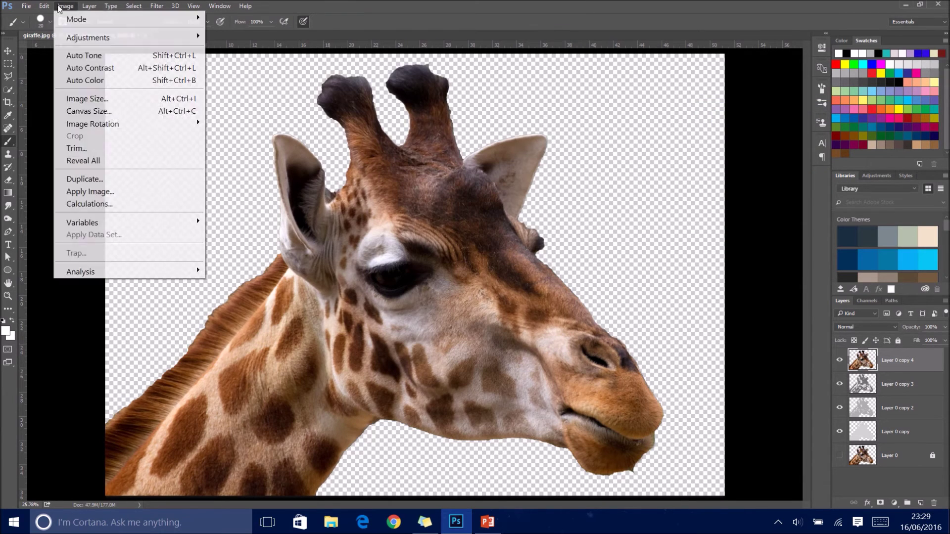
pyautogui.click(306, 210)
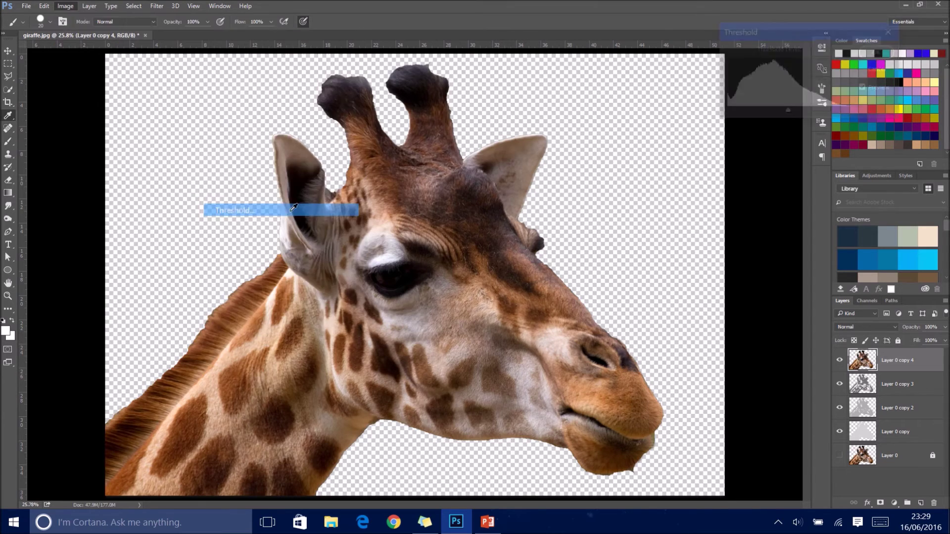
pyautogui.moveTo(756, 111); pyautogui.dragTo(756, 113)
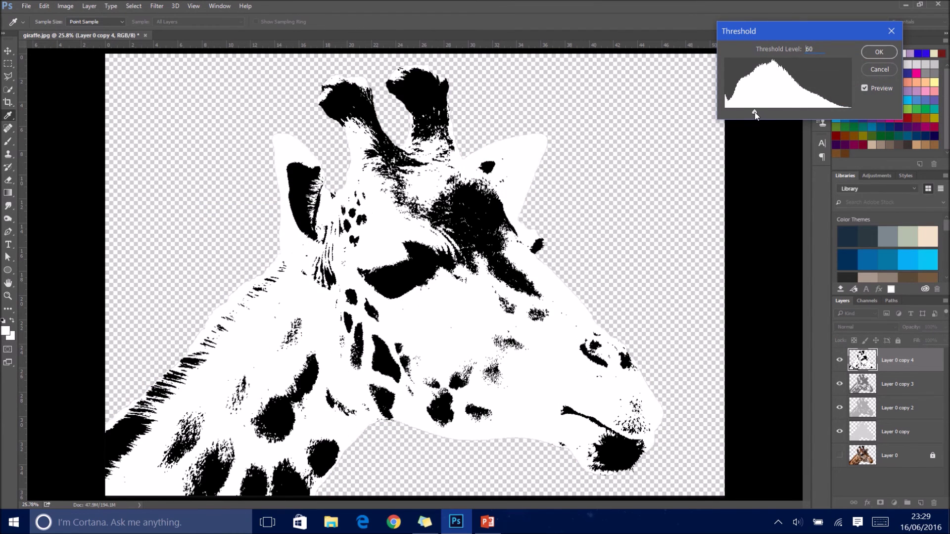
pyautogui.click(871, 52)
pyautogui.press('b')
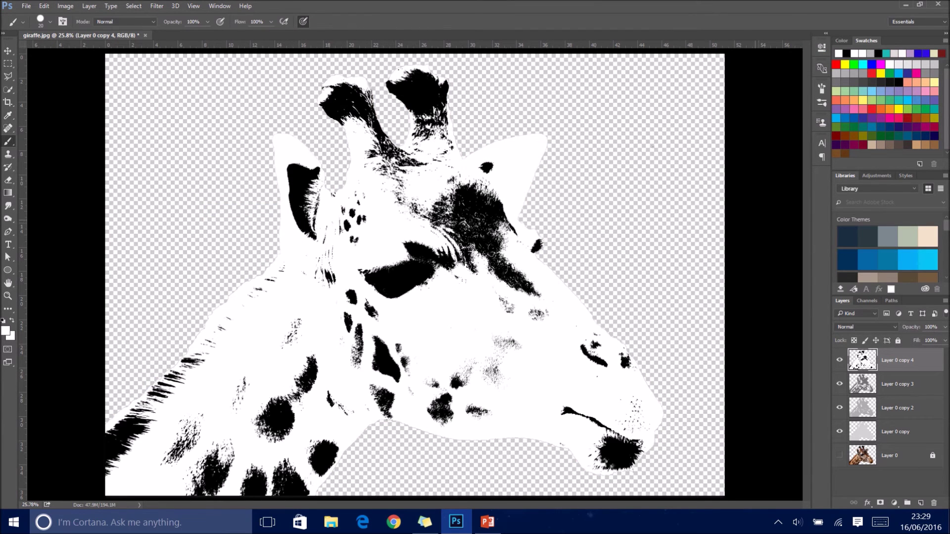
# Step: Select the white areas with Color Range, delete them, and deselect
pyautogui.click(133, 6)
pyautogui.click(186, 145)
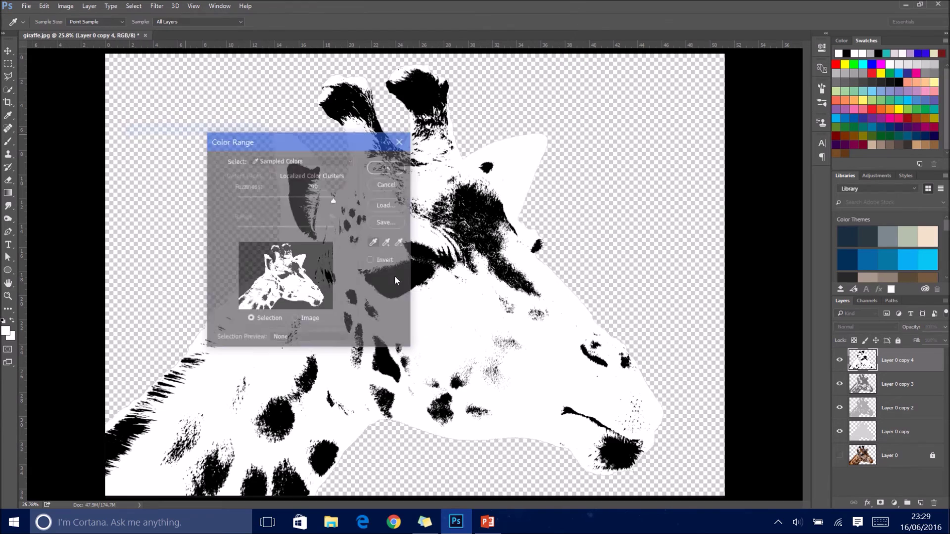
pyautogui.click(387, 168)
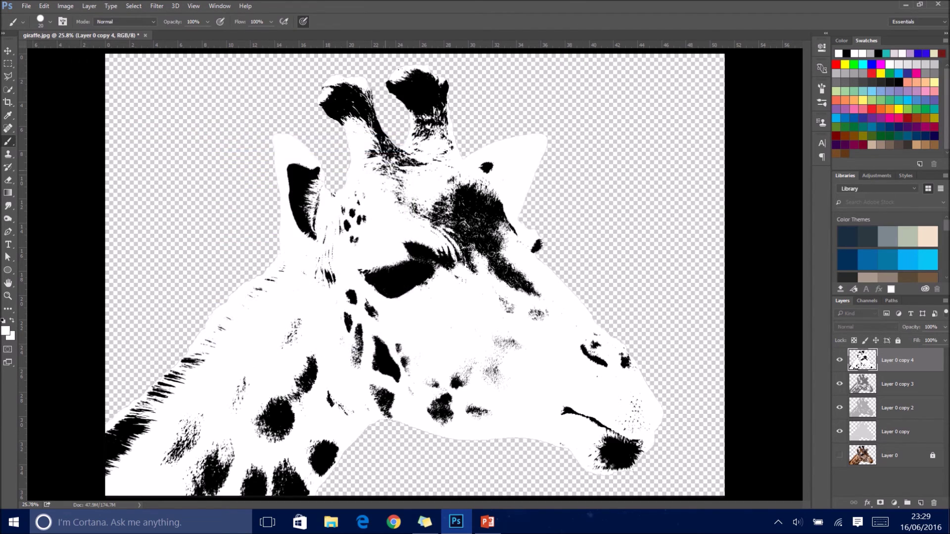
pyautogui.press('Delete')
pyautogui.hotkey('ctrl', 'd')
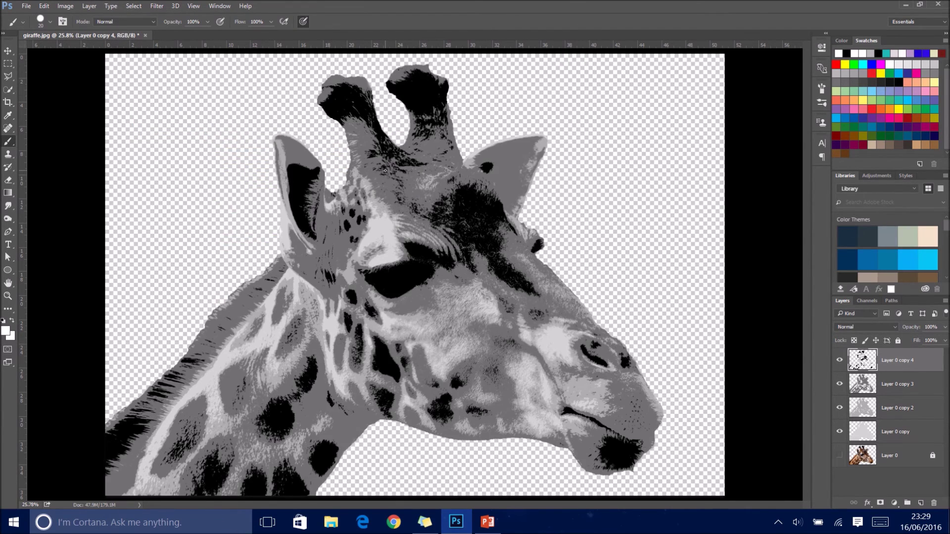
# Step: Lighten the remaining black spots to dark grey with Hue/Saturation Lightness +19
pyautogui.click(64, 5)
pyautogui.moveTo(87, 38)
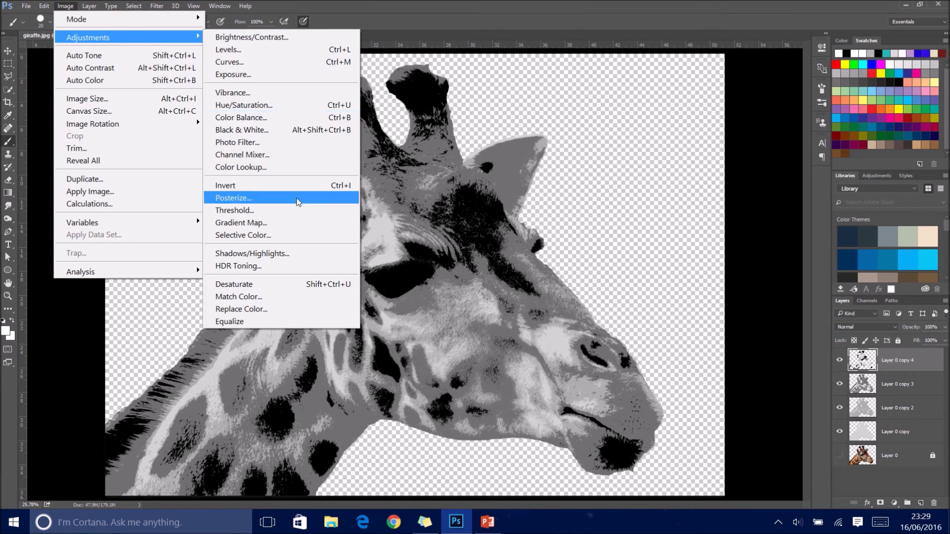
pyautogui.click(292, 105)
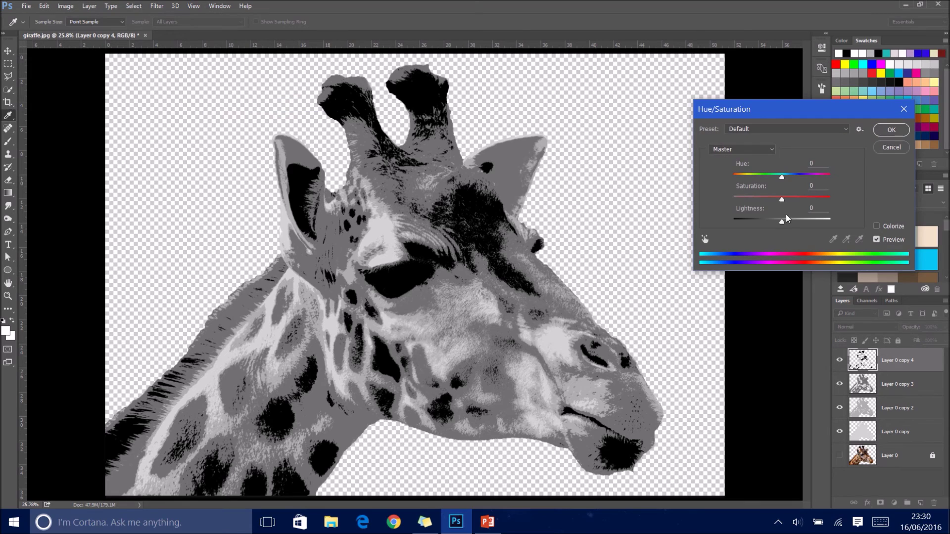
pyautogui.moveTo(788, 219); pyautogui.dragTo(791, 222)
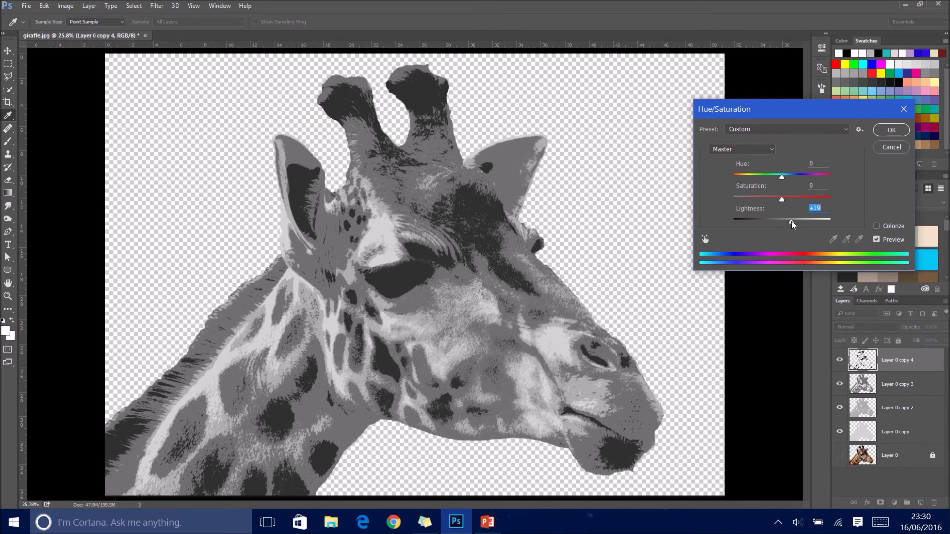
pyautogui.click(879, 130)
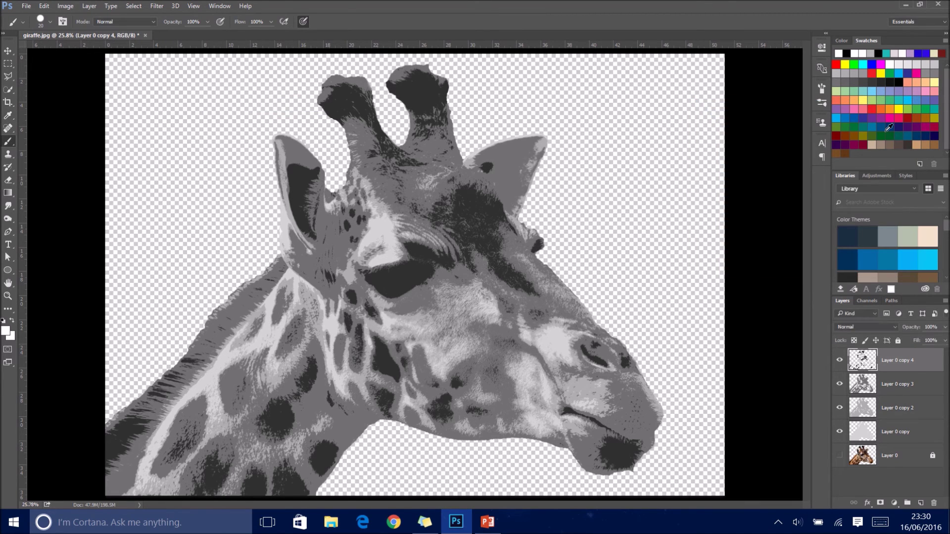
pyautogui.click(839, 360)
pyautogui.click(839, 384)
pyautogui.click(839, 408)
pyautogui.click(840, 431)
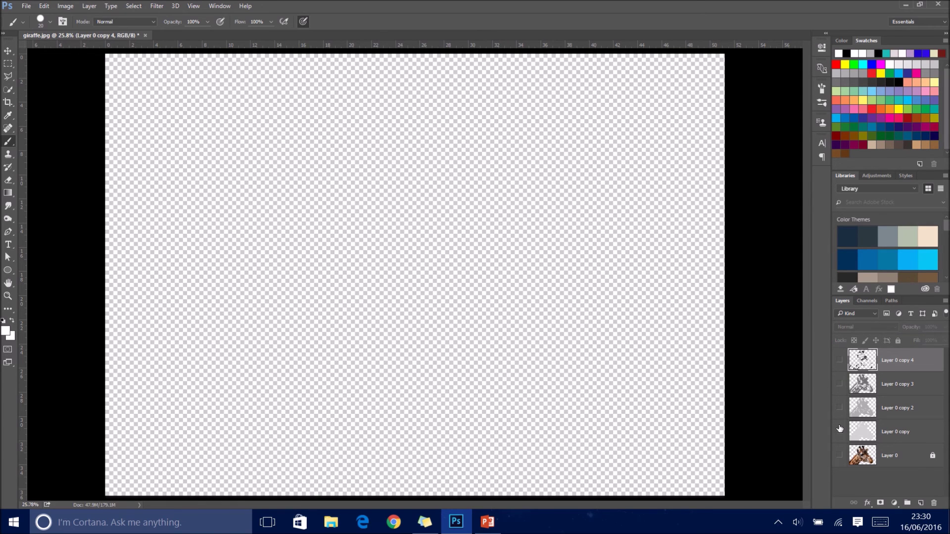
pyautogui.click(839, 361)
pyautogui.click(840, 384)
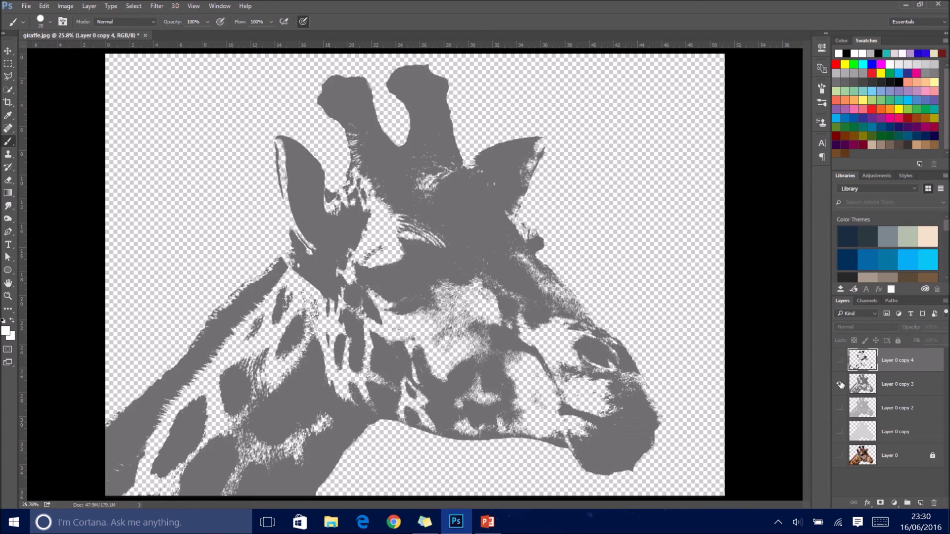
pyautogui.click(839, 407)
pyautogui.click(840, 431)
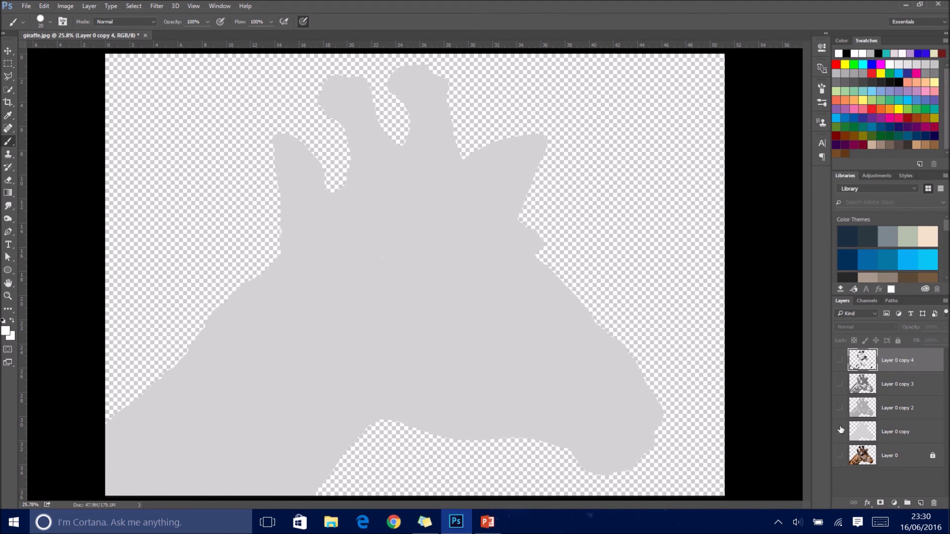
pyautogui.click(839, 432)
pyautogui.click(840, 407)
pyautogui.click(839, 384)
pyautogui.click(839, 360)
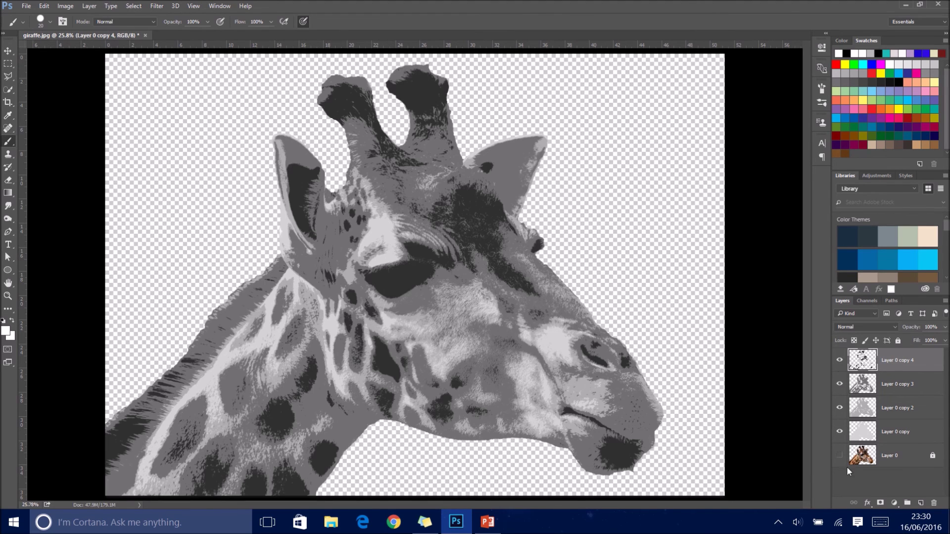